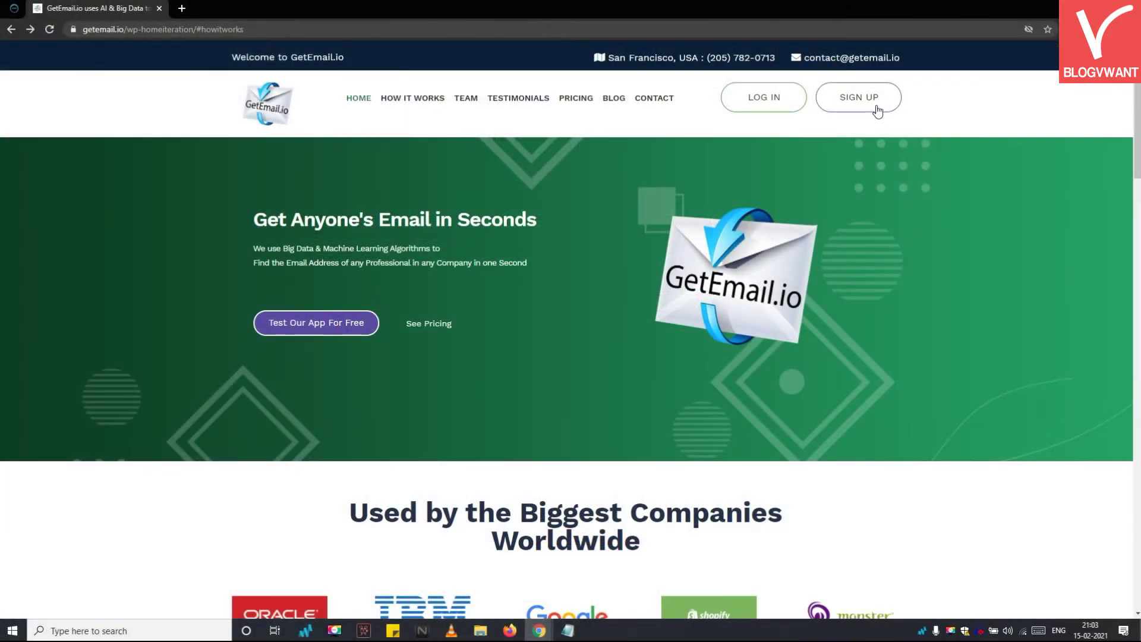
# Submit the sign-up form with first name, last name, email and password.
pyautogui.click(878, 110)
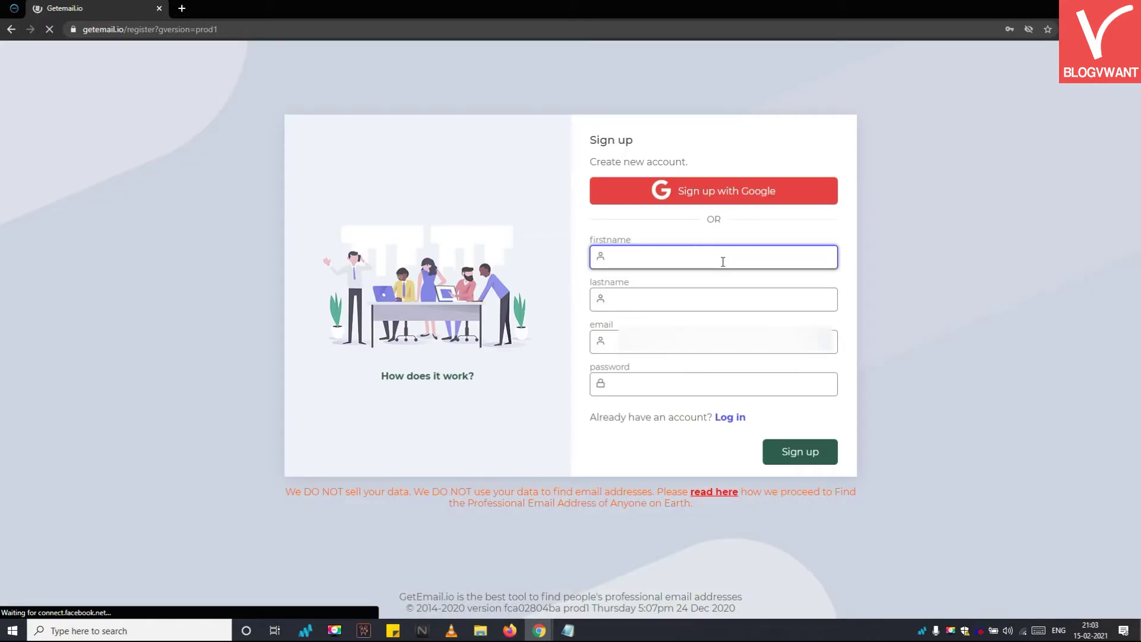
pyautogui.press('Tab')
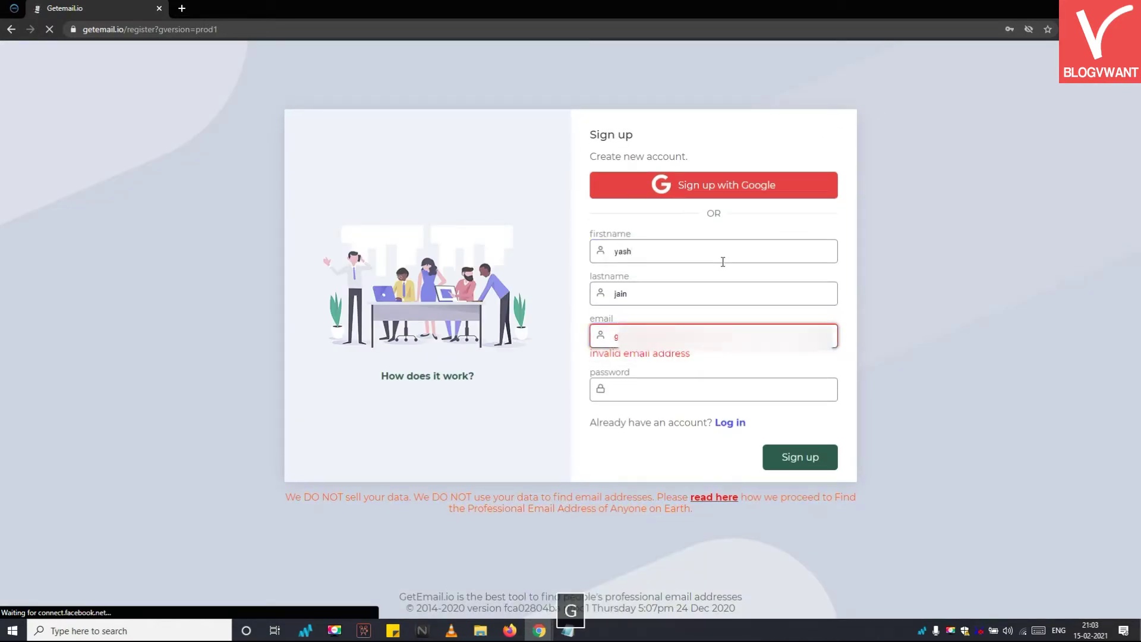
pyautogui.press('Tab')
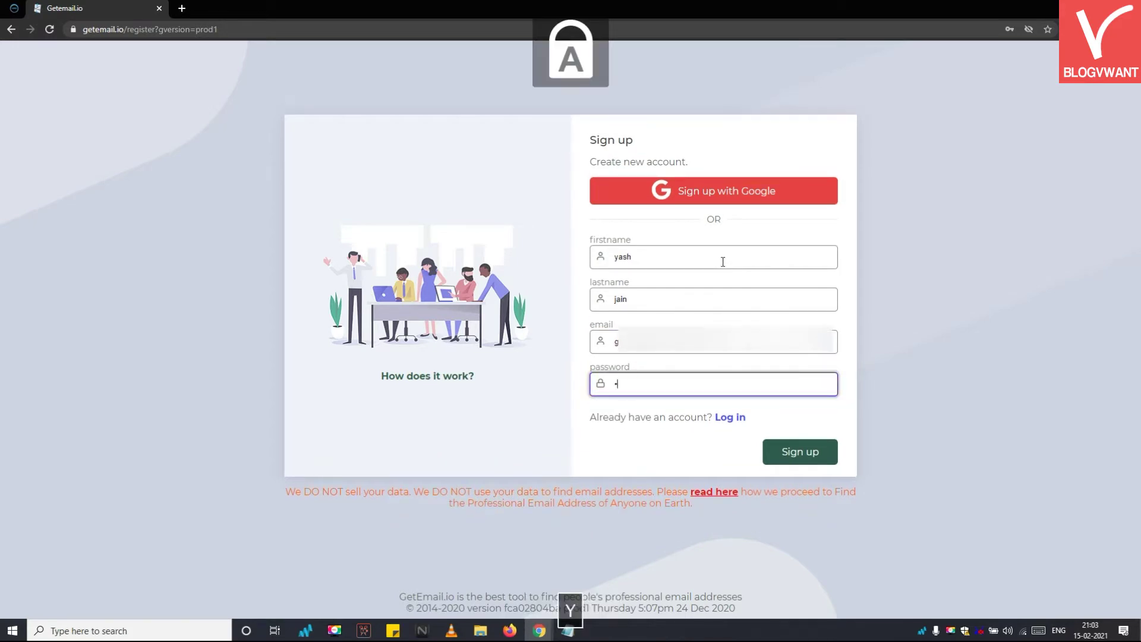
pyautogui.click(818, 458)
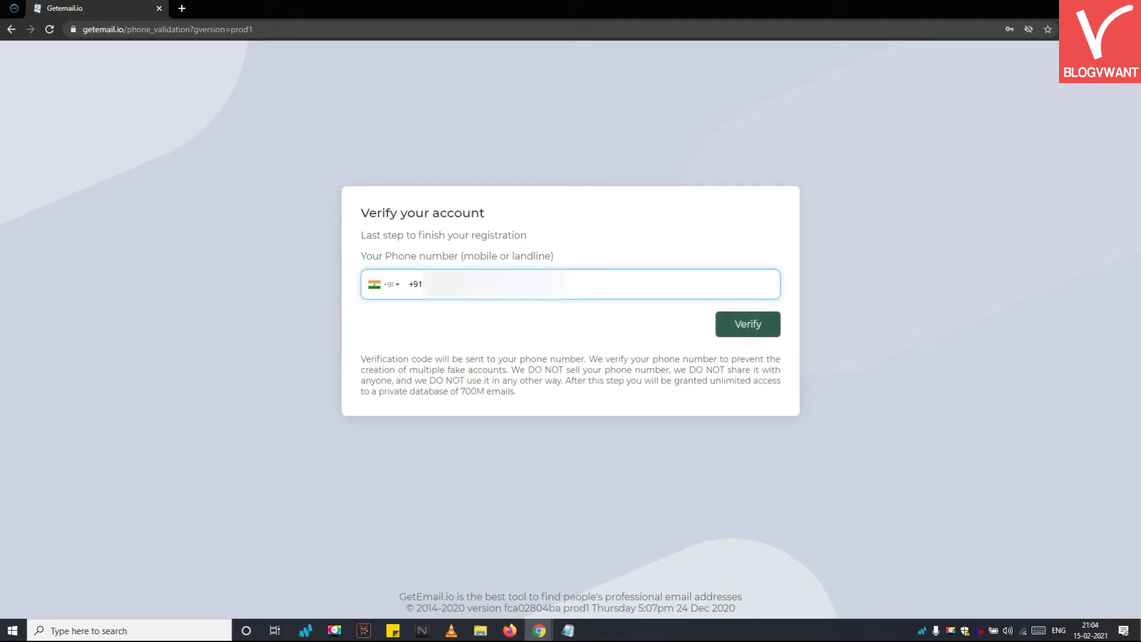
# Confirm the SMS verification code and skip the extension install to land on the dashboard.
pyautogui.click(755, 326)
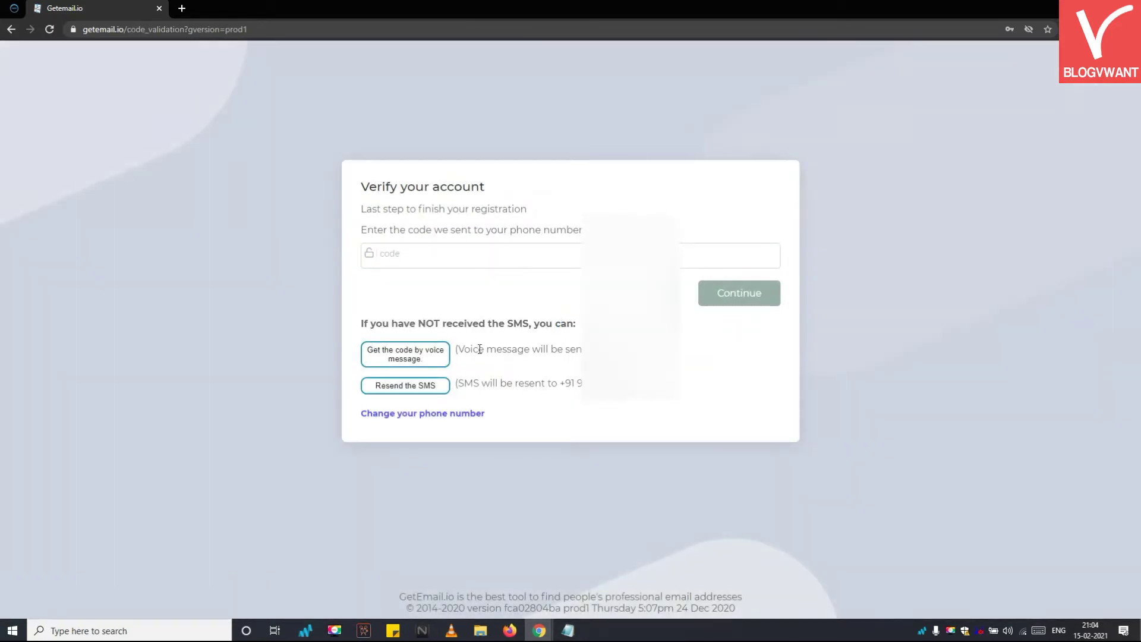
pyautogui.click(451, 260)
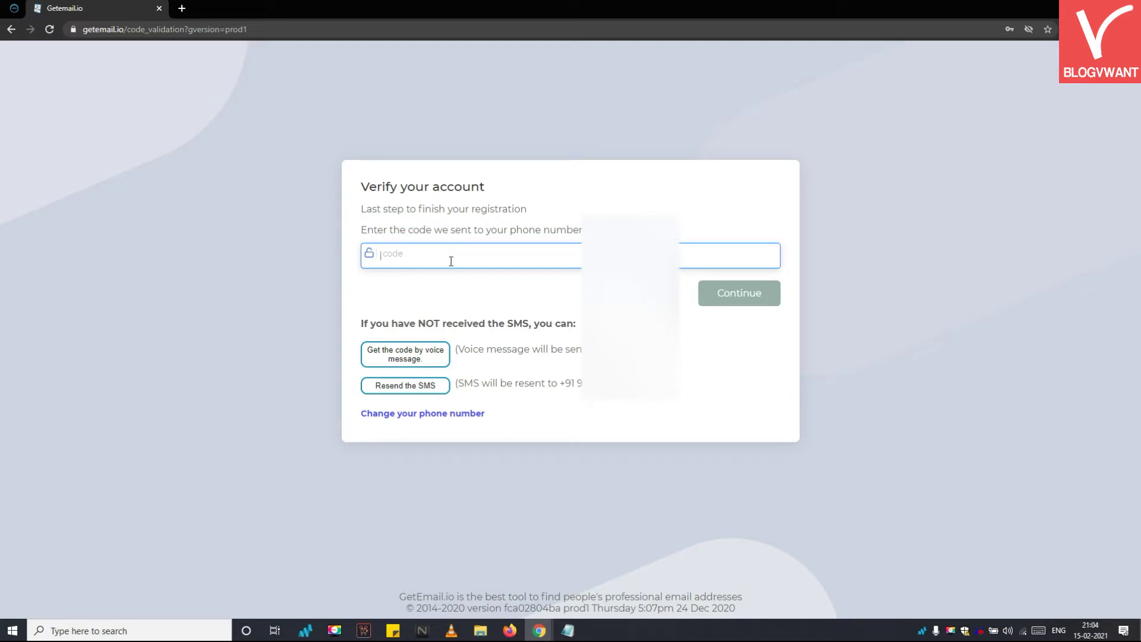
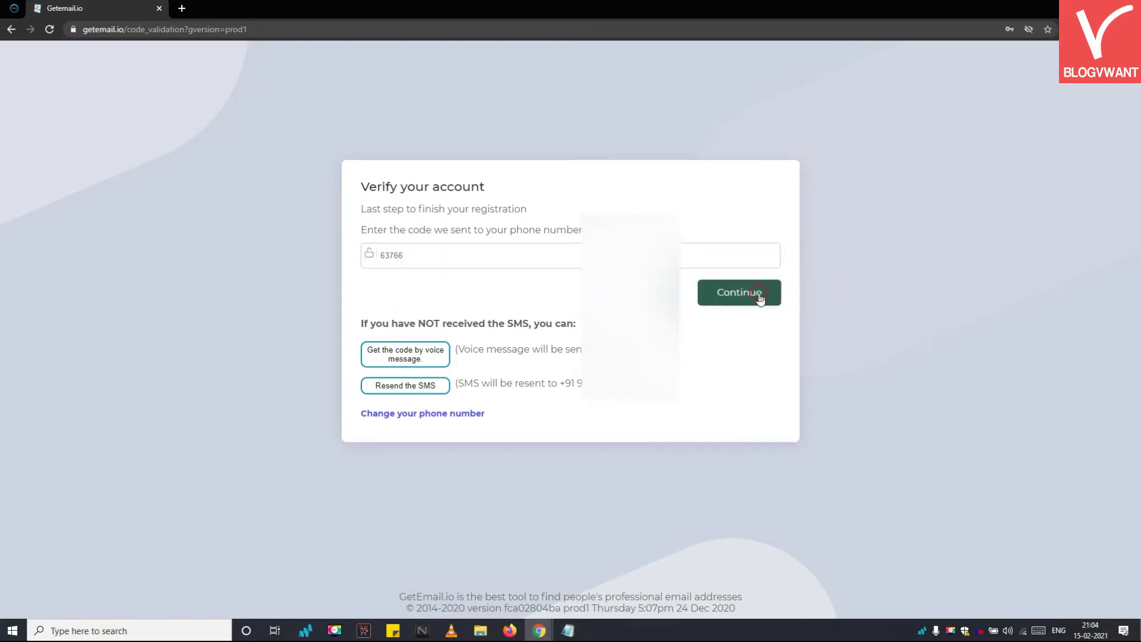
pyautogui.click(749, 295)
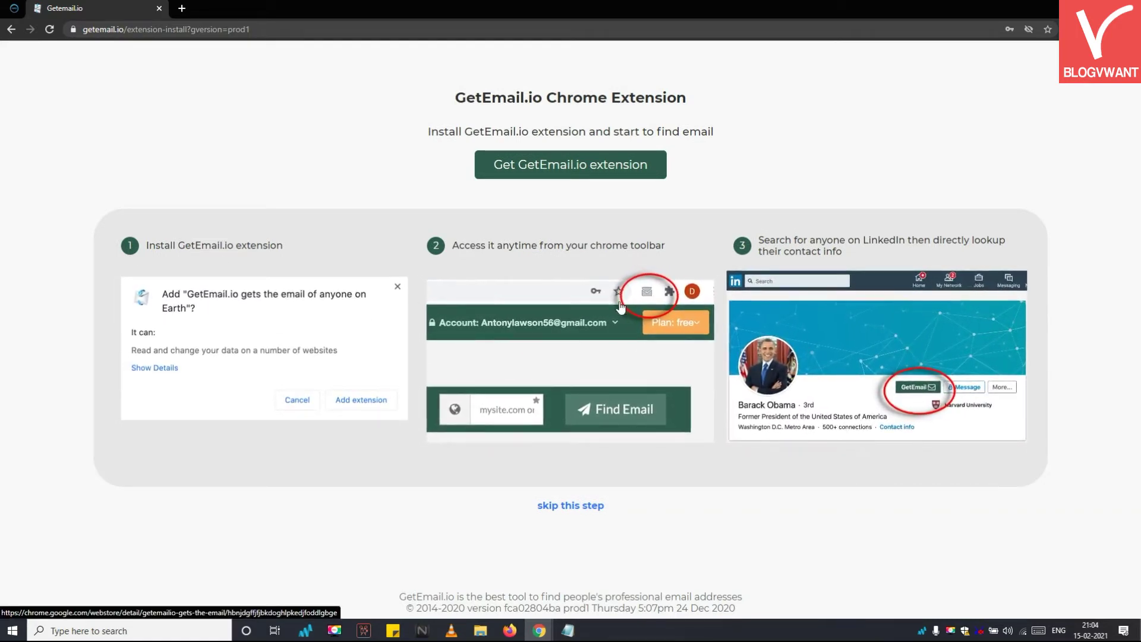
pyautogui.click(596, 509)
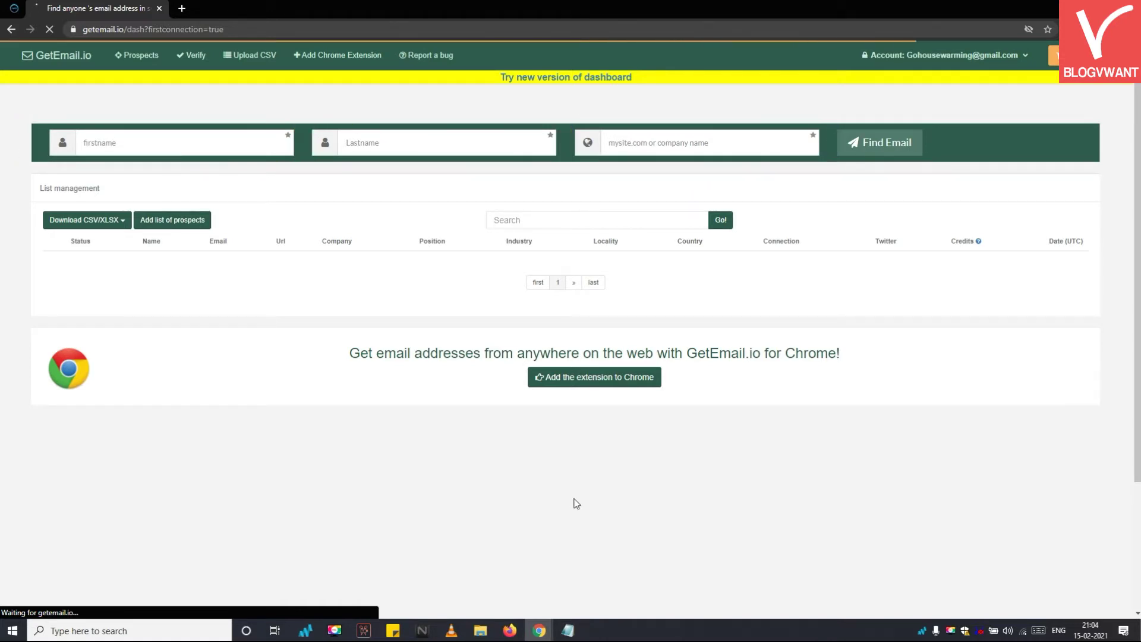
pyautogui.click(153, 144)
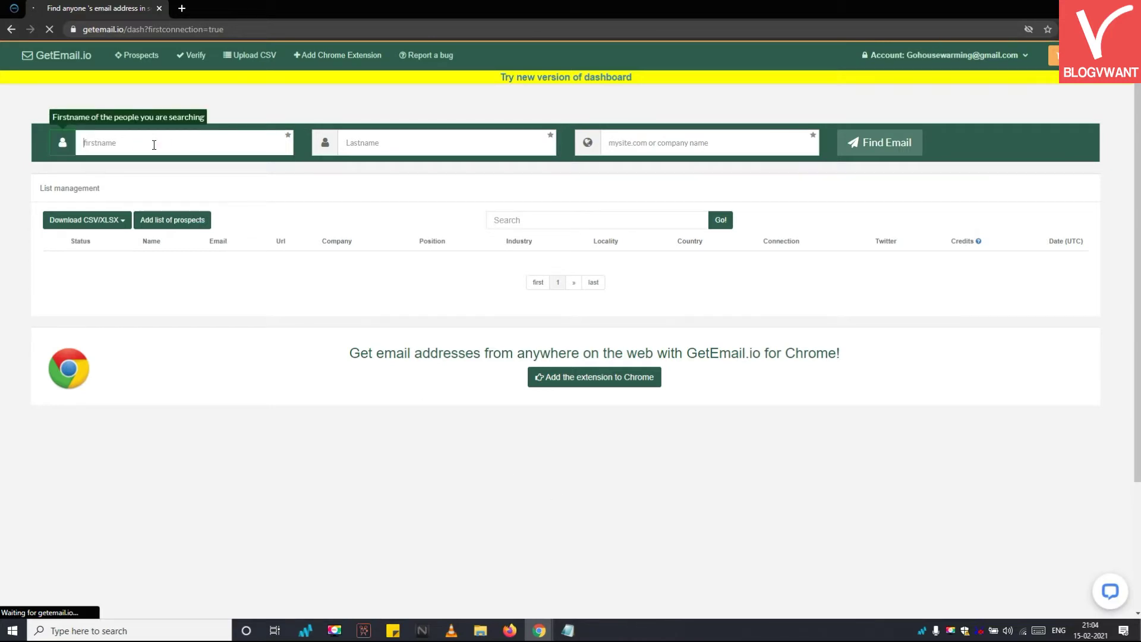
pyautogui.write('S')
# Enter the prospect's capitalized first and last name in the search fields.
pyautogui.press('capslock')
pyautogui.press('Tab')
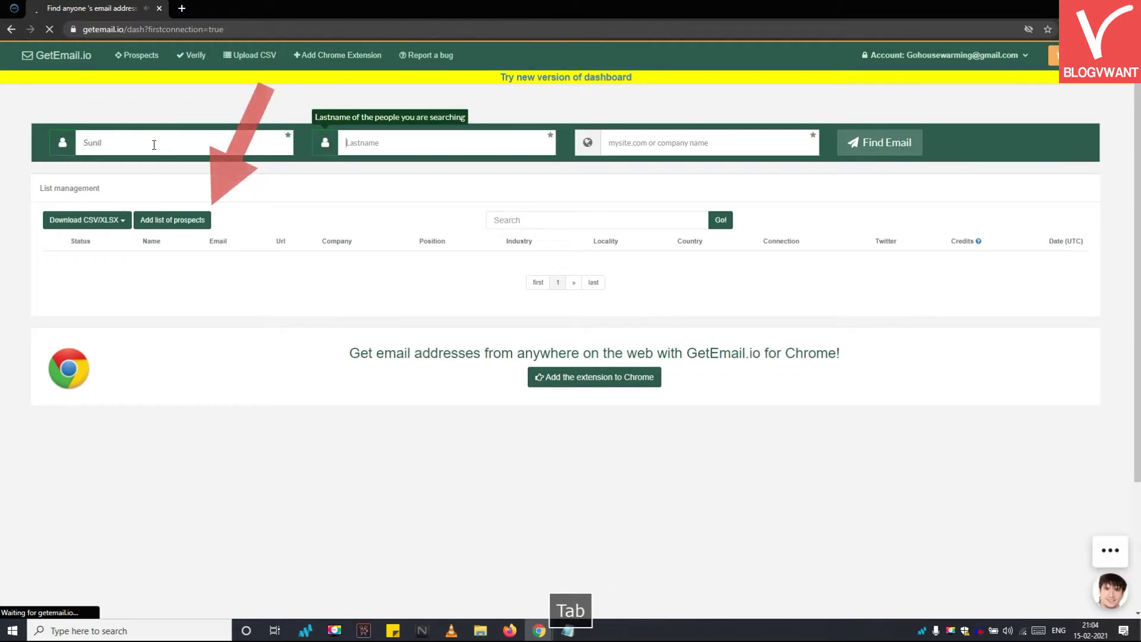
pyautogui.press('capslock')
pyautogui.press('capslock')
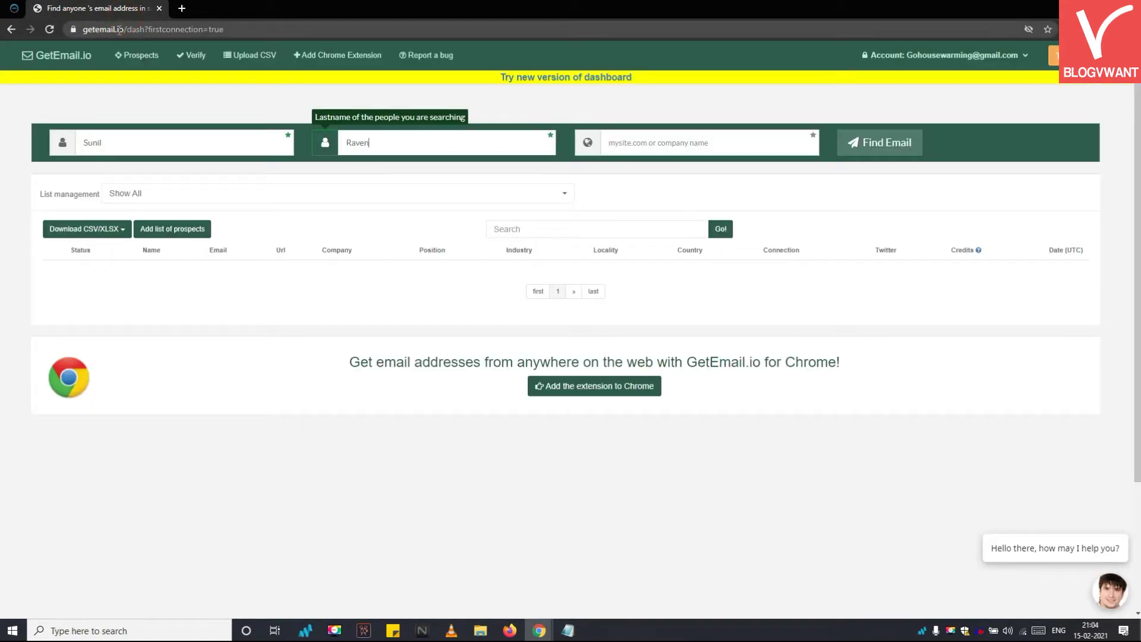
# Copy the writersnextdoor.com URL into the company field and launch the email search.
pyautogui.click(13, 8)
pyautogui.click(121, 29)
pyautogui.rightClick(121, 28)
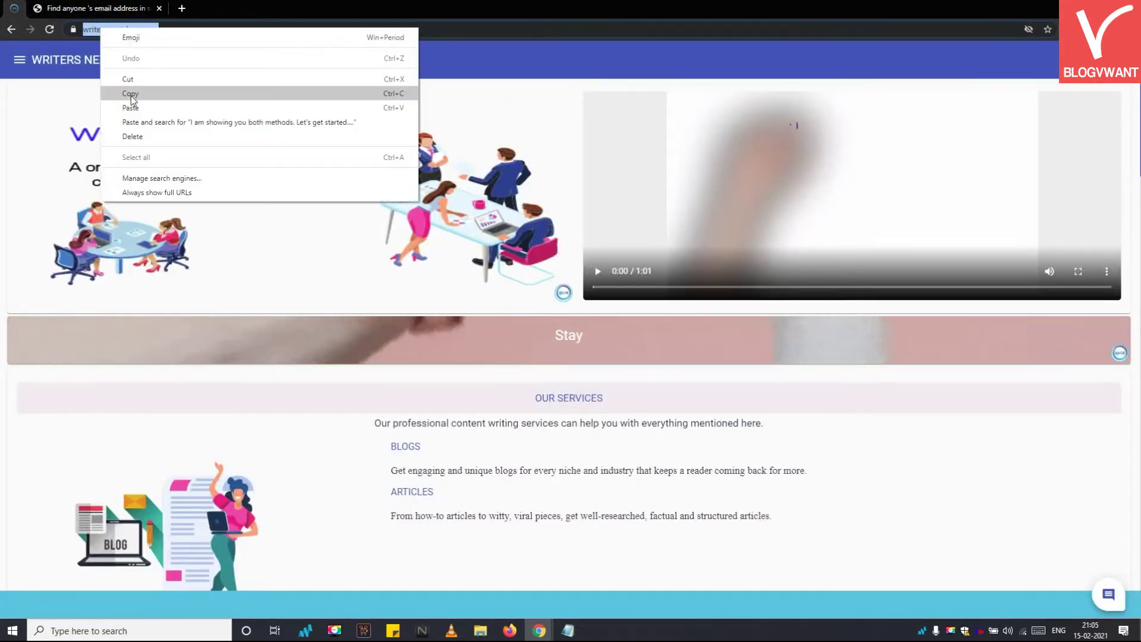
pyautogui.click(134, 93)
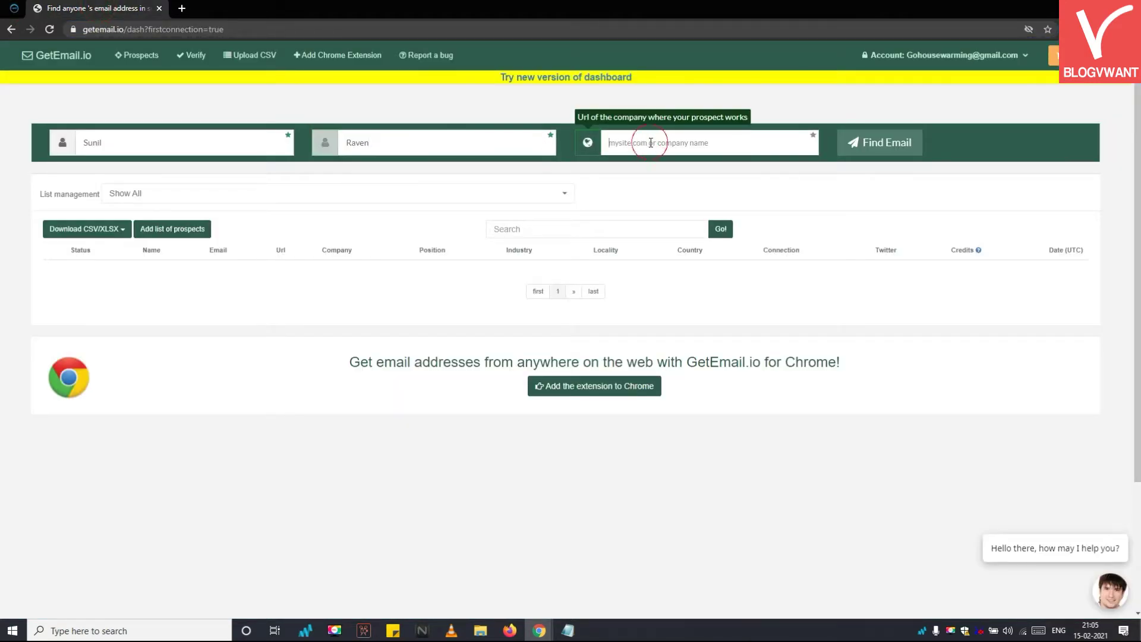
pyautogui.rightClick(649, 143)
pyautogui.click(678, 237)
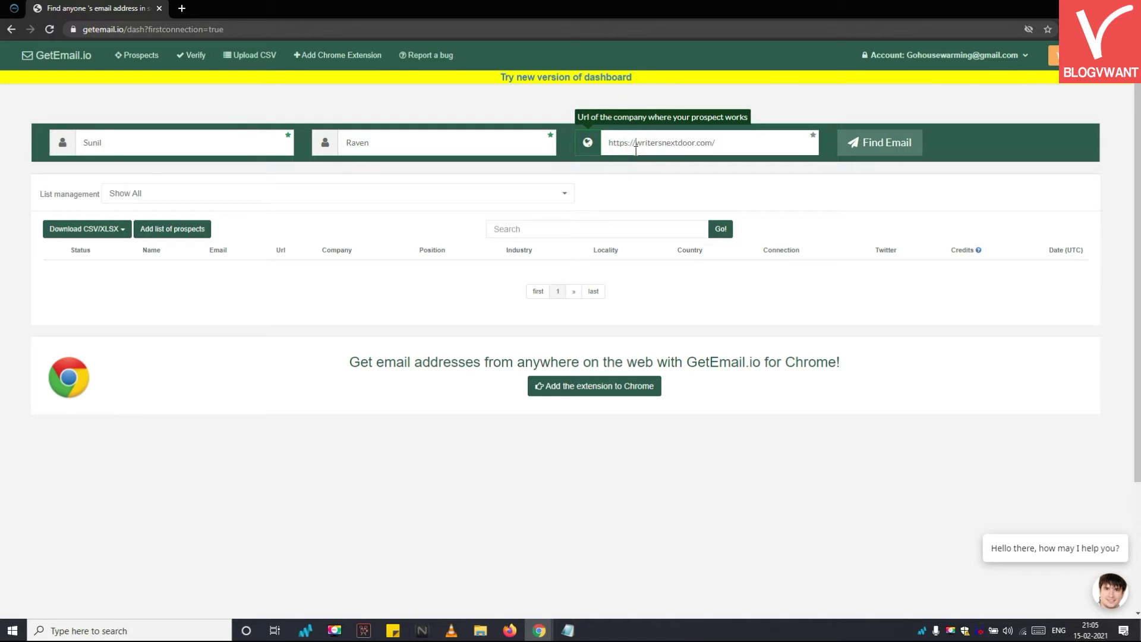
pyautogui.tripleClick(631, 148)
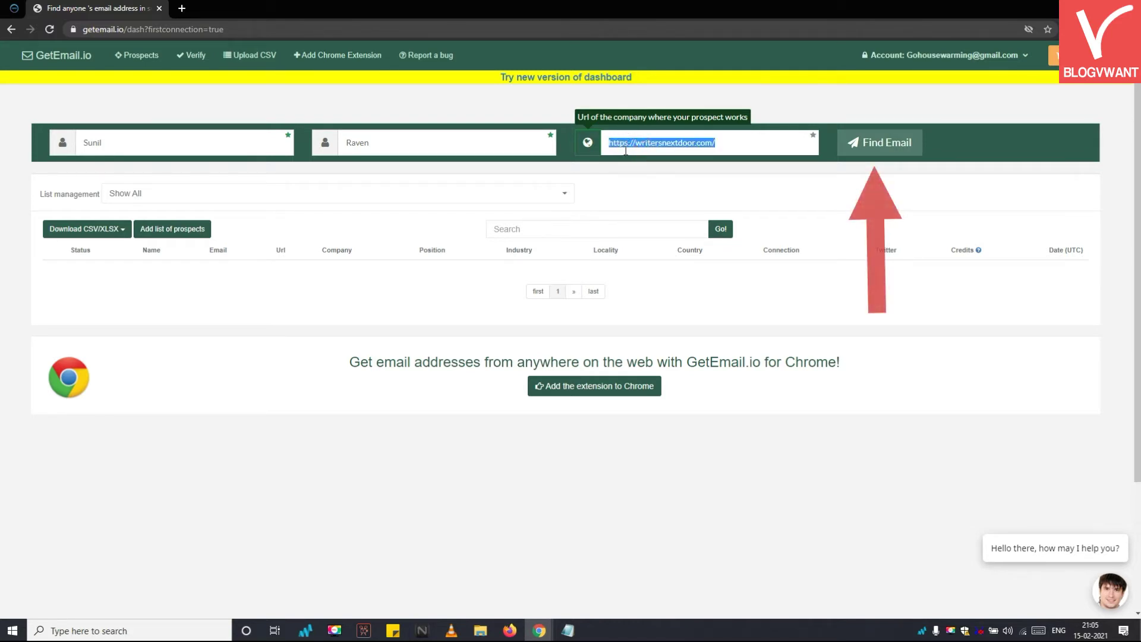
pyautogui.click(867, 144)
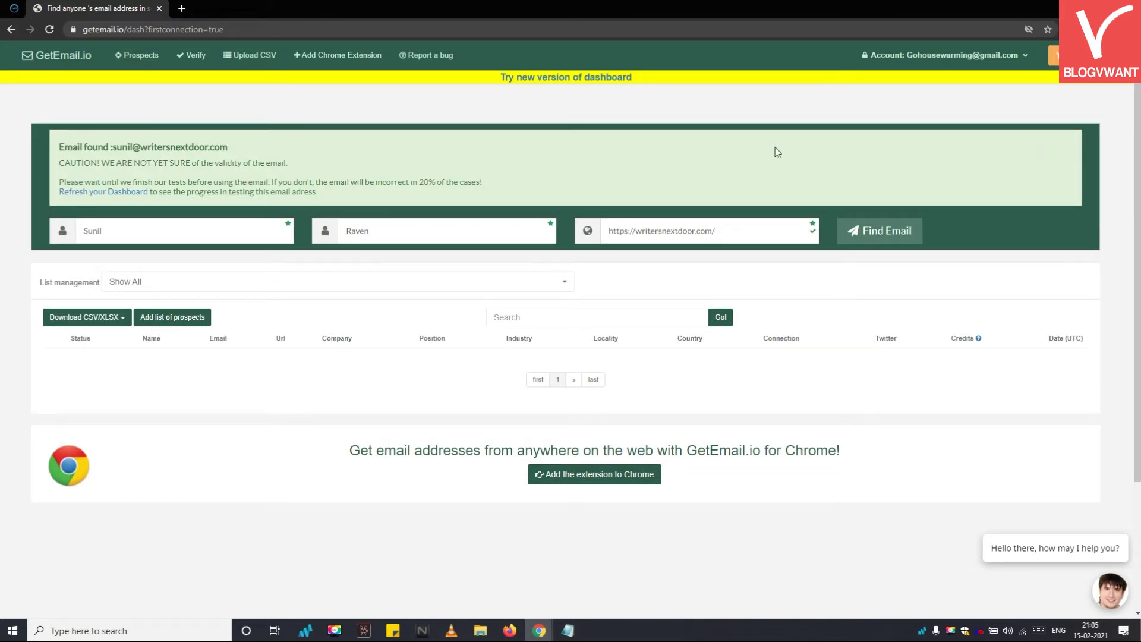
# Refresh the dashboard so the found writersnextdoor.com email appears in the prospects table.
pyautogui.moveTo(230, 156); pyautogui.dragTo(288, 159)
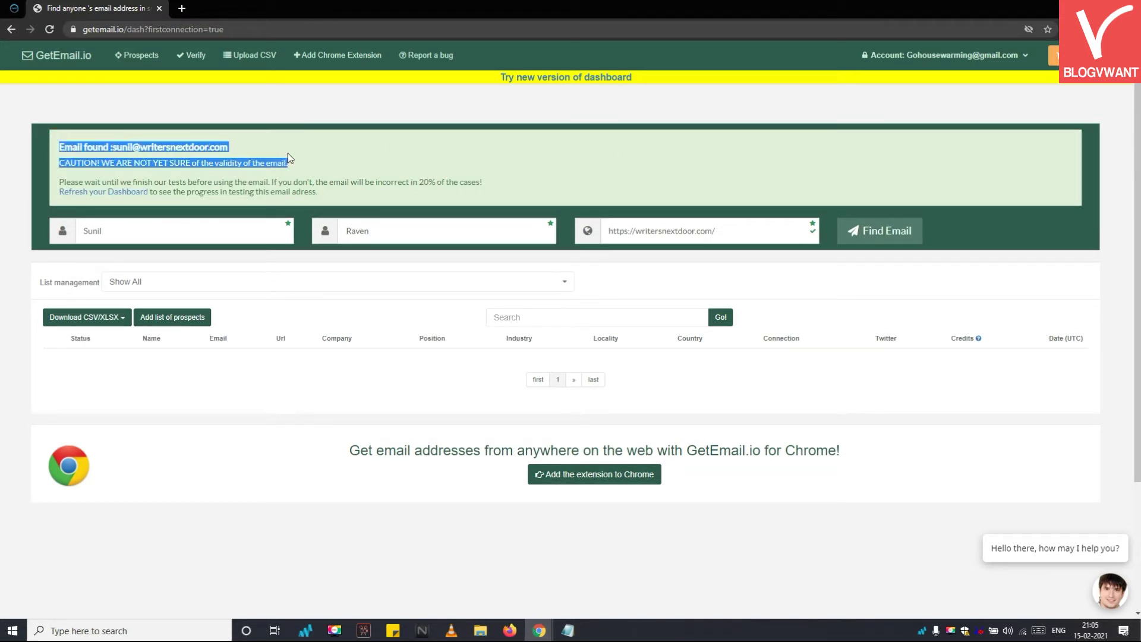
pyautogui.click(240, 148)
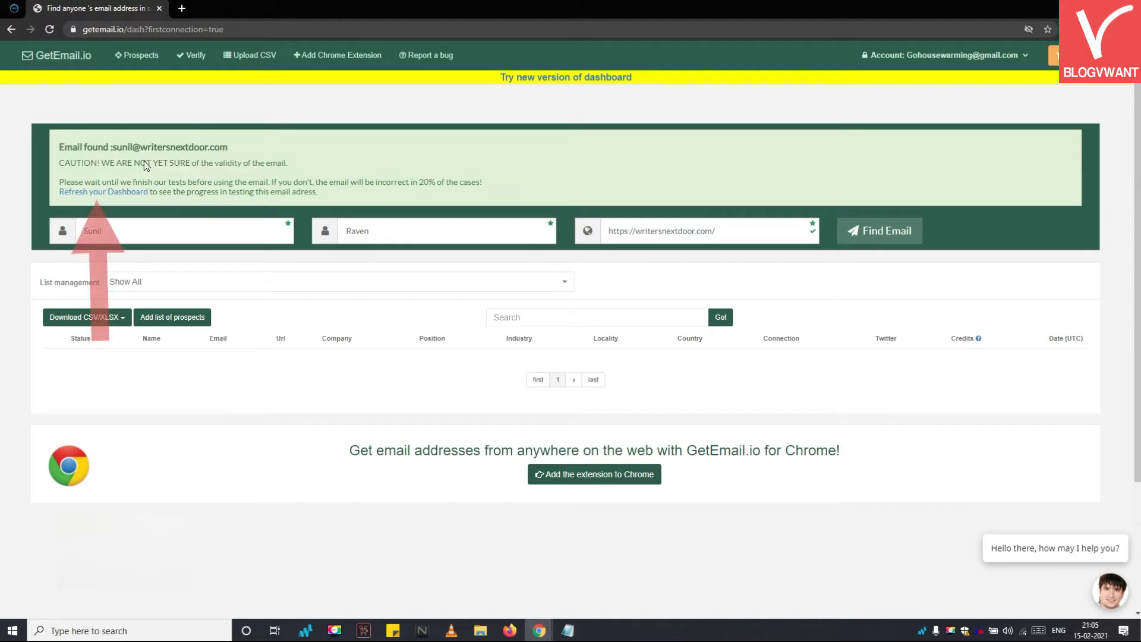
pyautogui.click(115, 194)
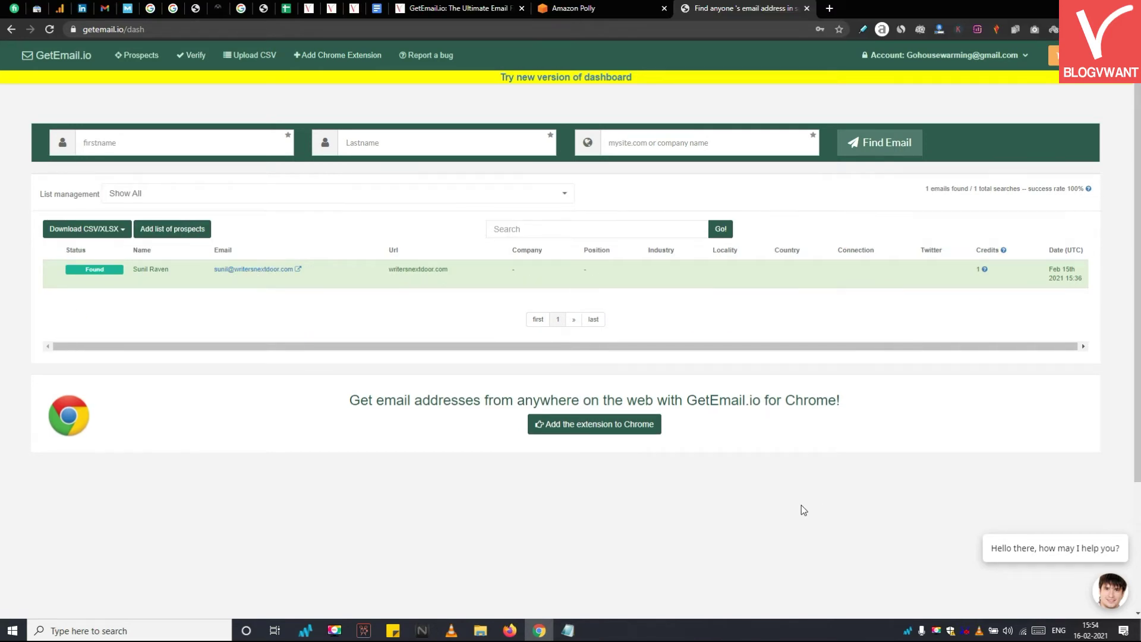
# Add the GetEmail.io extension from its Chrome Web Store page and move to the LinkedIn profile.
pyautogui.click(575, 426)
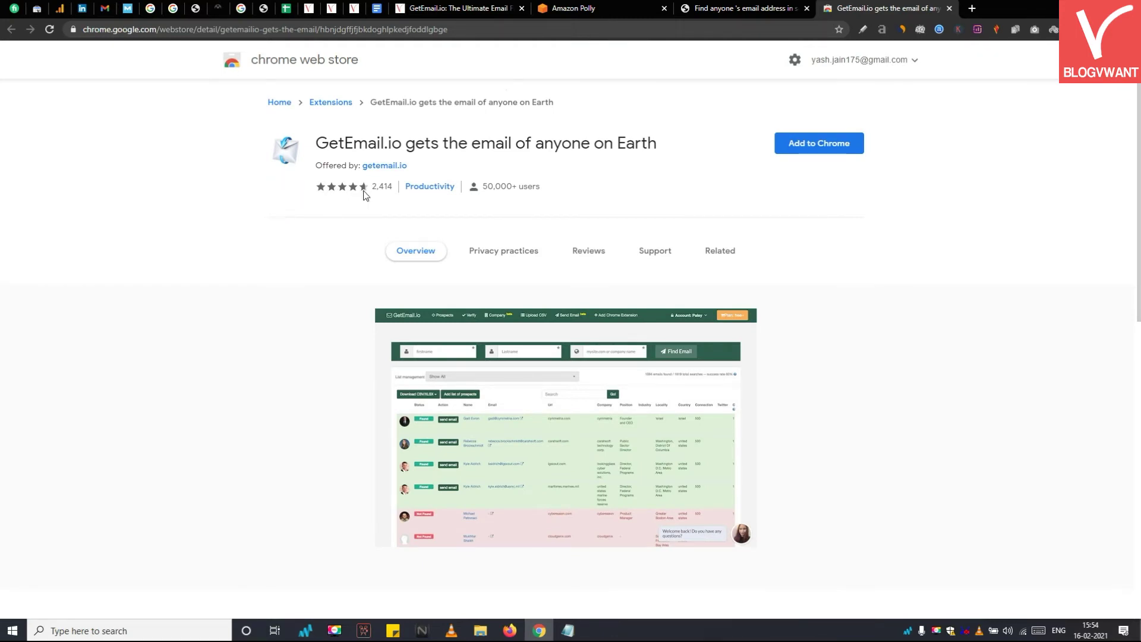
pyautogui.click(347, 190)
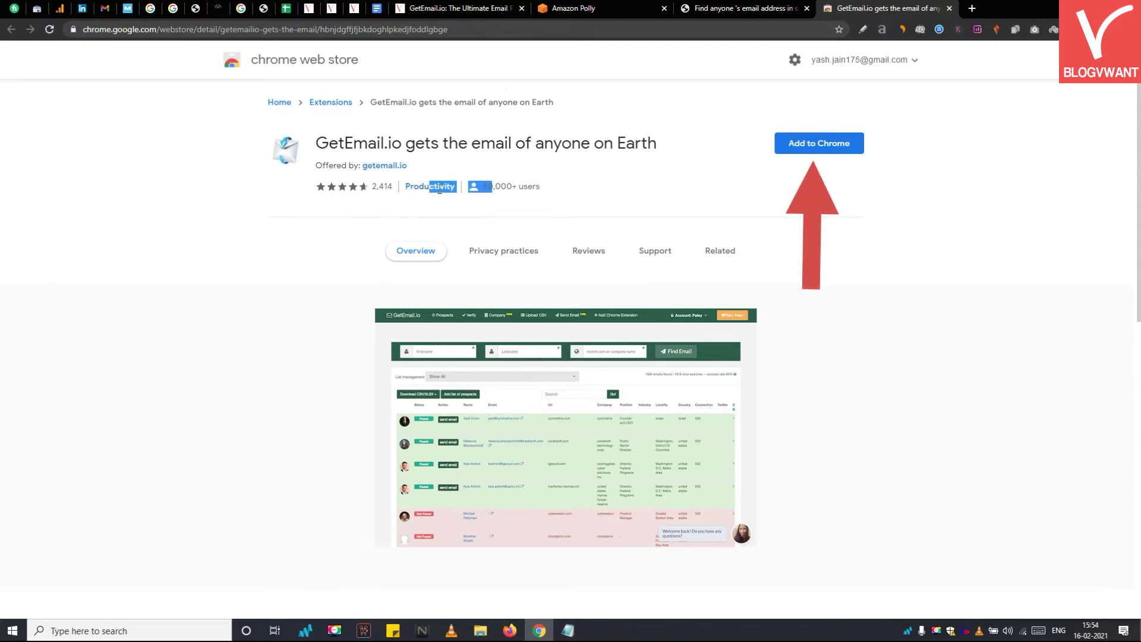
pyautogui.click(796, 143)
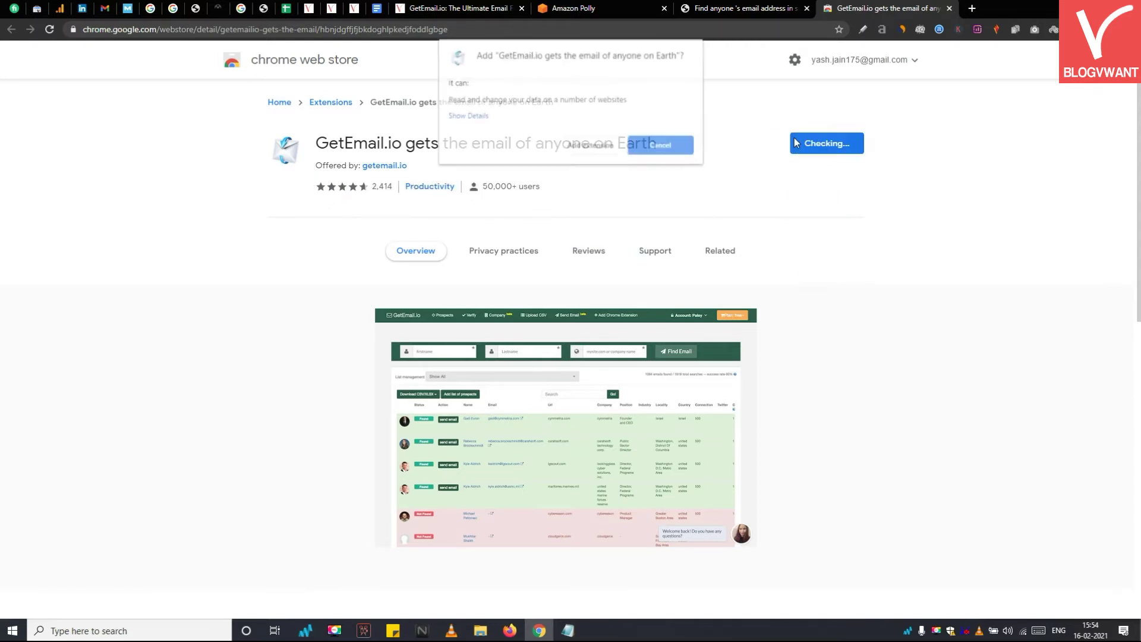
pyautogui.click(679, 148)
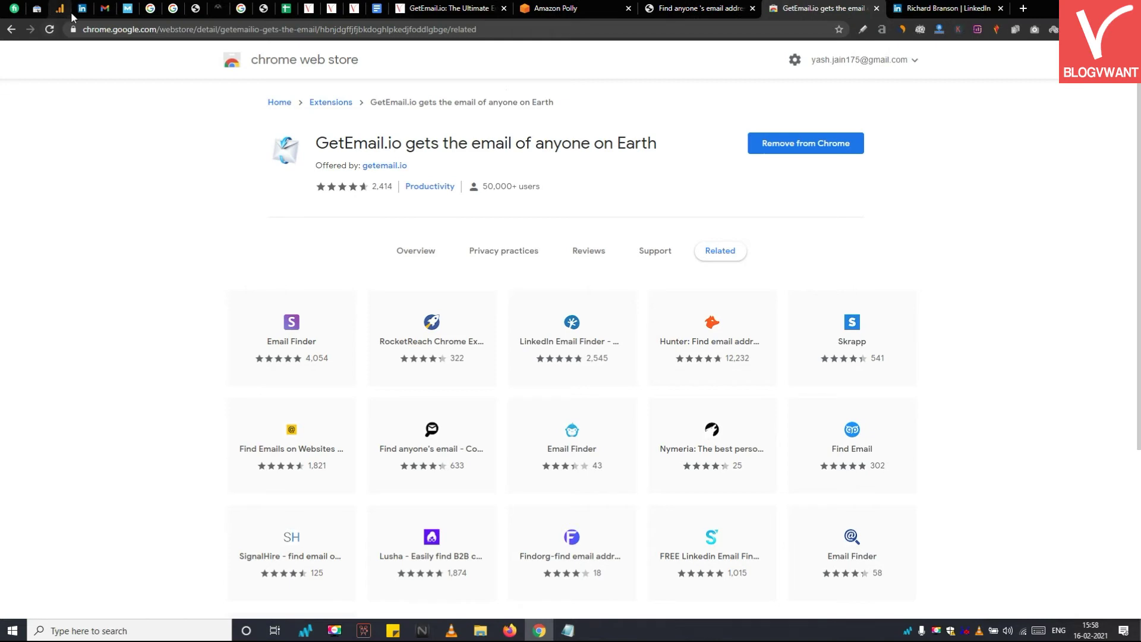
pyautogui.click(81, 9)
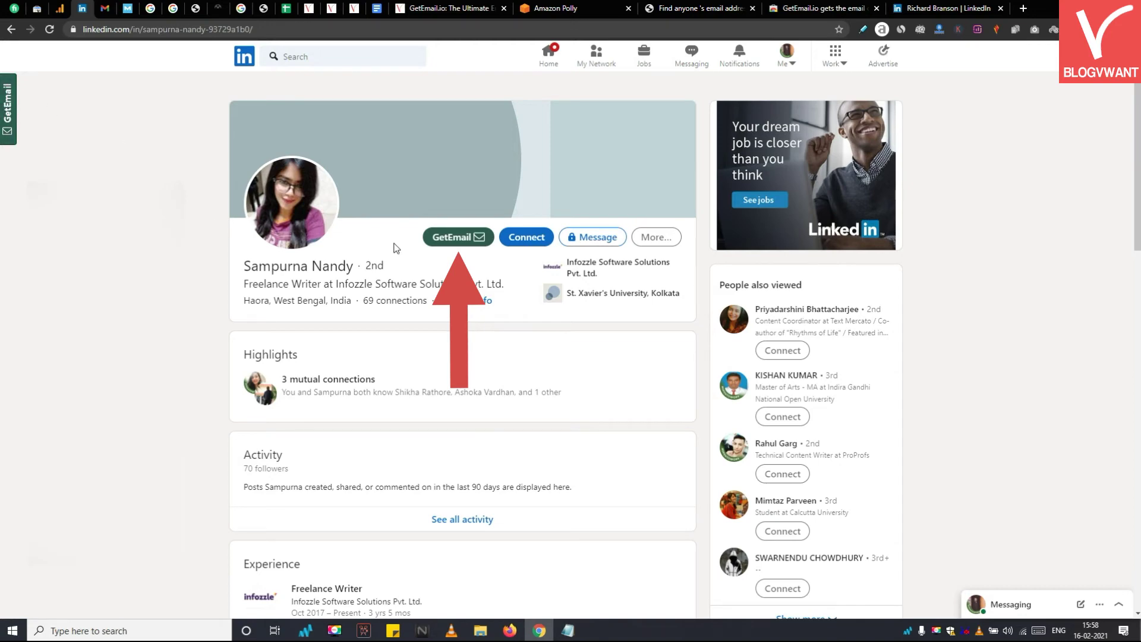
# Fetch the profile owner's work email with the GetEmail button beside Connect.
pyautogui.click(455, 239)
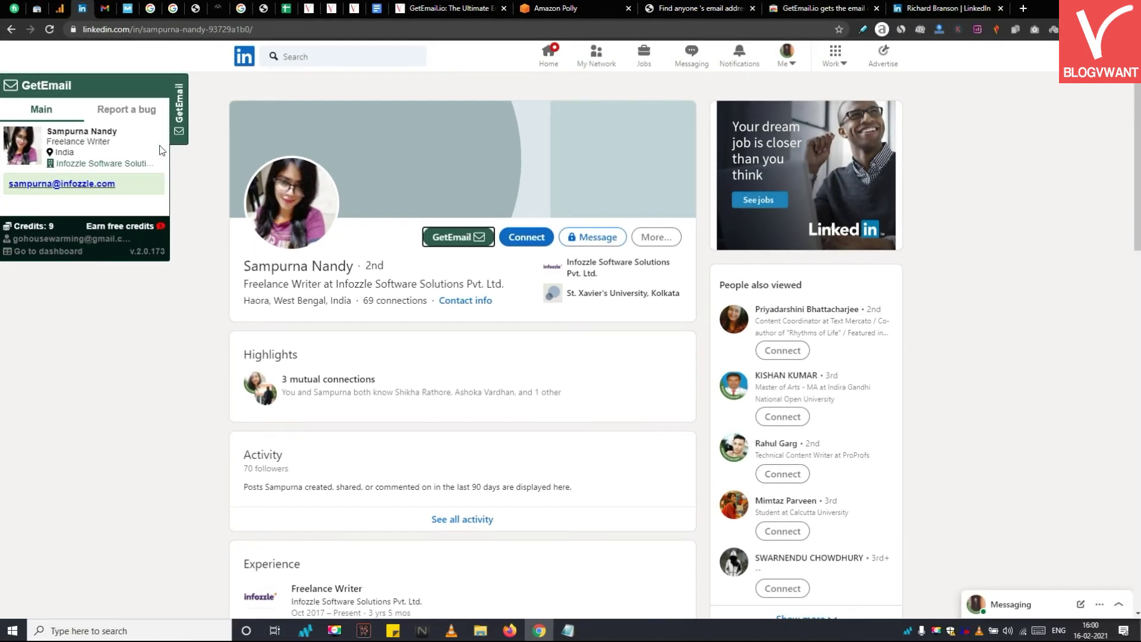
# Return to the GetEmail.io dashboard listing both found prospect emails.
pyautogui.click(709, 11)
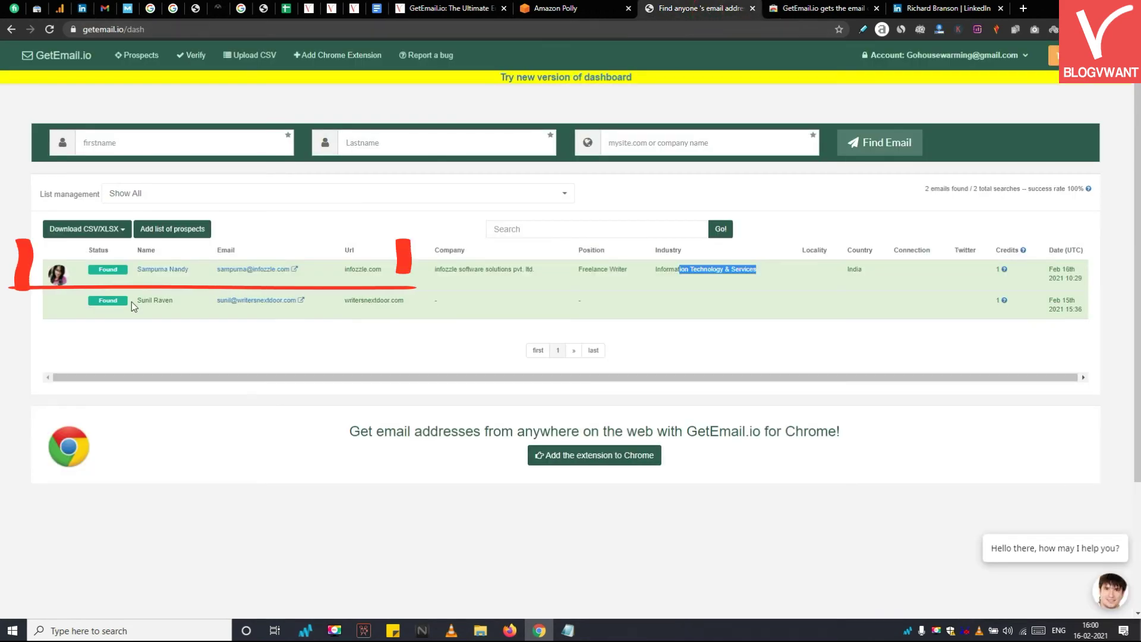